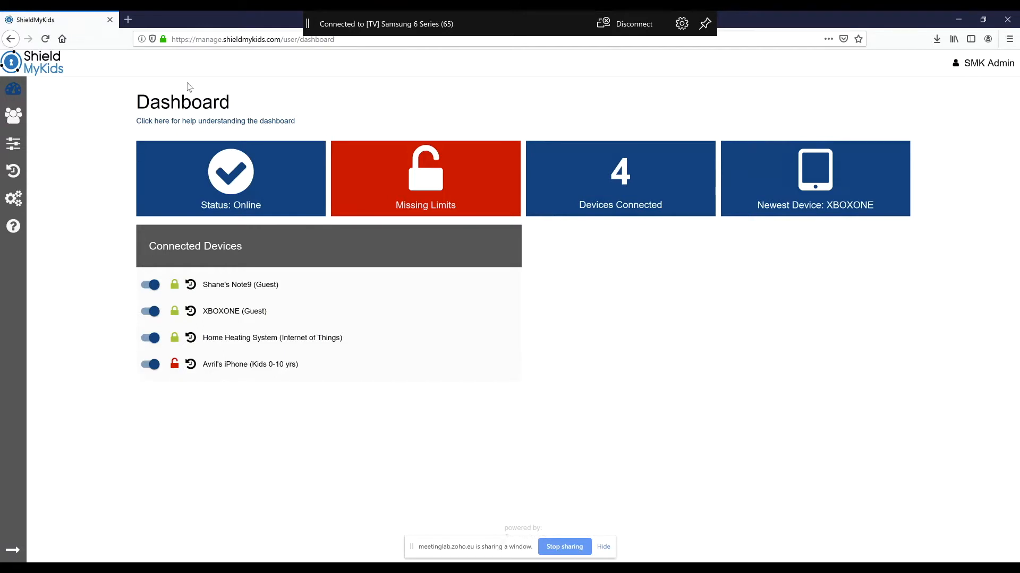
Highlight the portal's domain in the web address, expand the collapsed navigation labels, and show the Devices and Groups page.
{"action": "left_click_drag", "start_coordinate": [193, 38], "coordinate": [285, 35]}
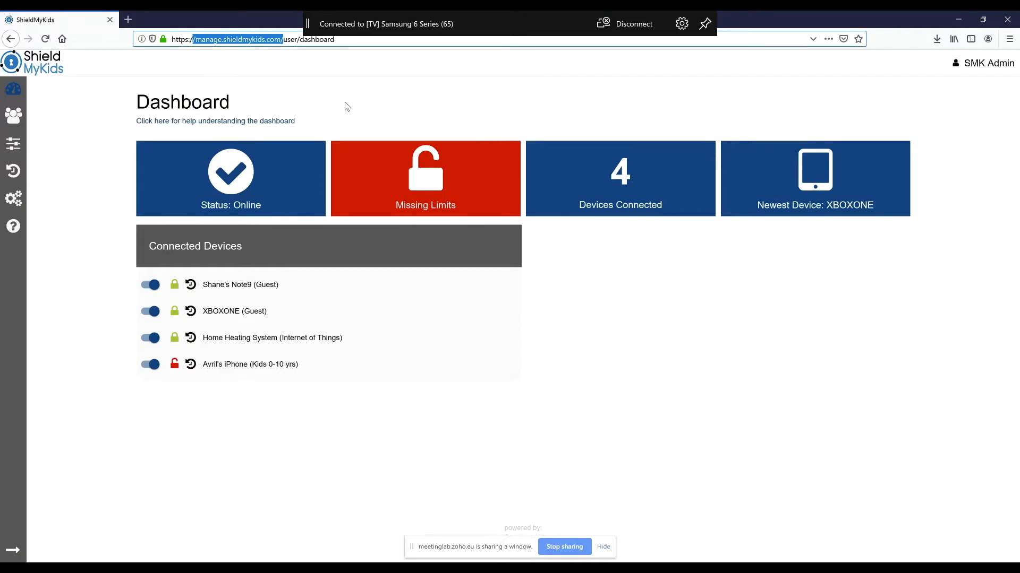
{"action": "left_click", "coordinate": [13, 550]}
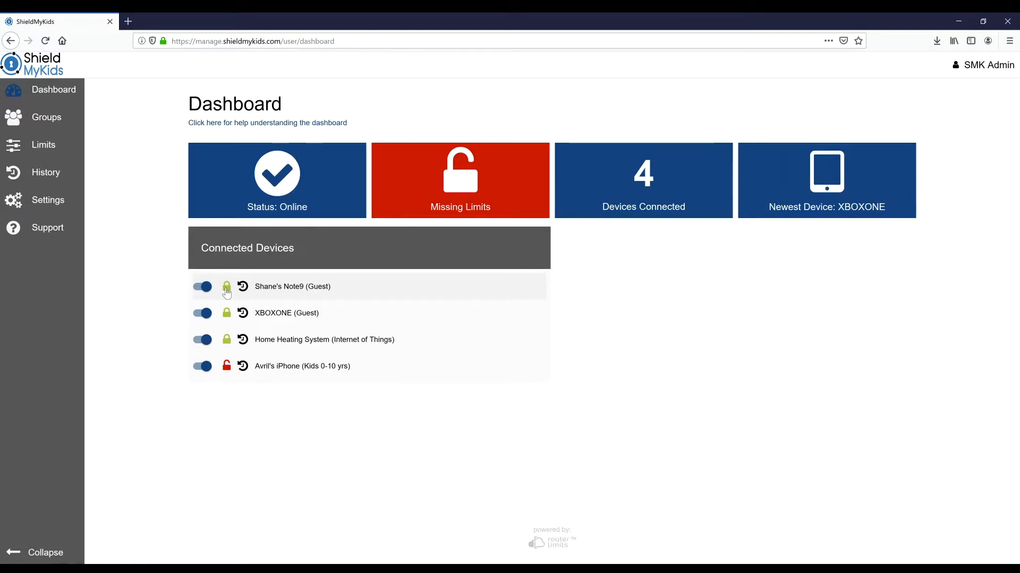
{"action": "left_click", "coordinate": [58, 117]}
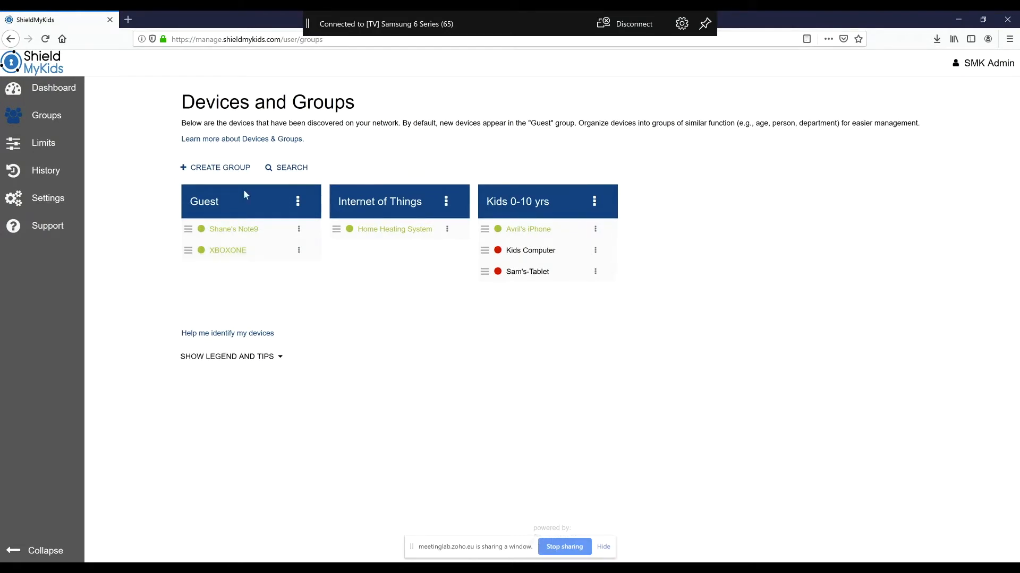
Create two device groups, one named with a family member's first name and one named Gaming Devices.
{"action": "left_click", "coordinate": [225, 167]}
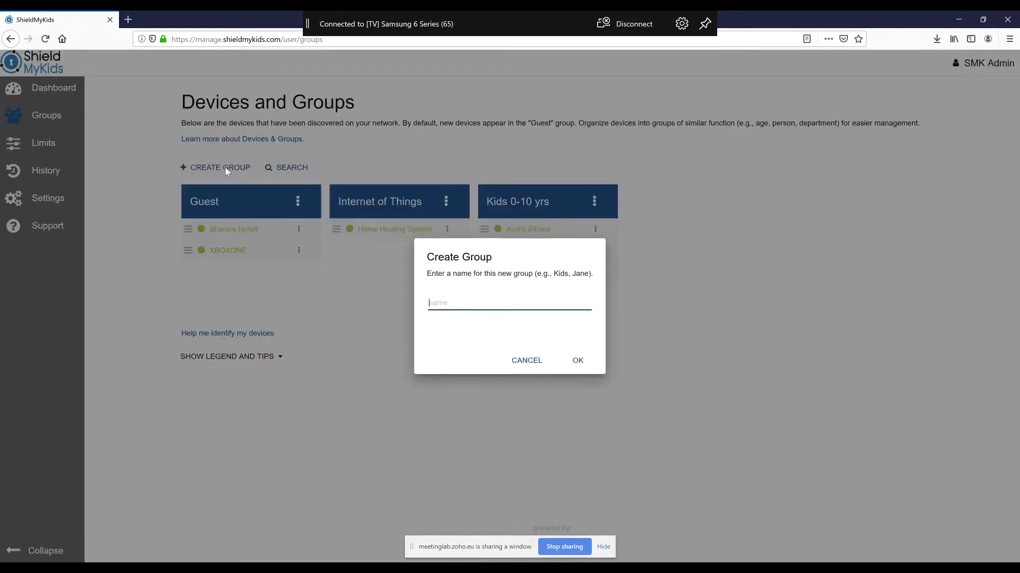
{"action": "type", "text": "Sa"}
{"action": "type", "text": "hane"}
{"action": "left_click", "coordinate": [589, 363]}
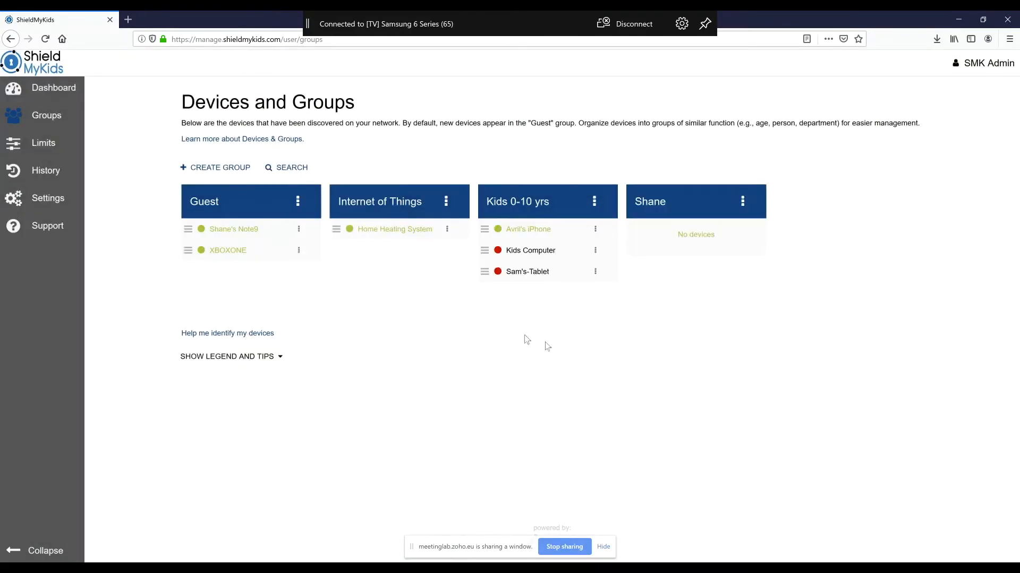
{"action": "left_click", "coordinate": [190, 167]}
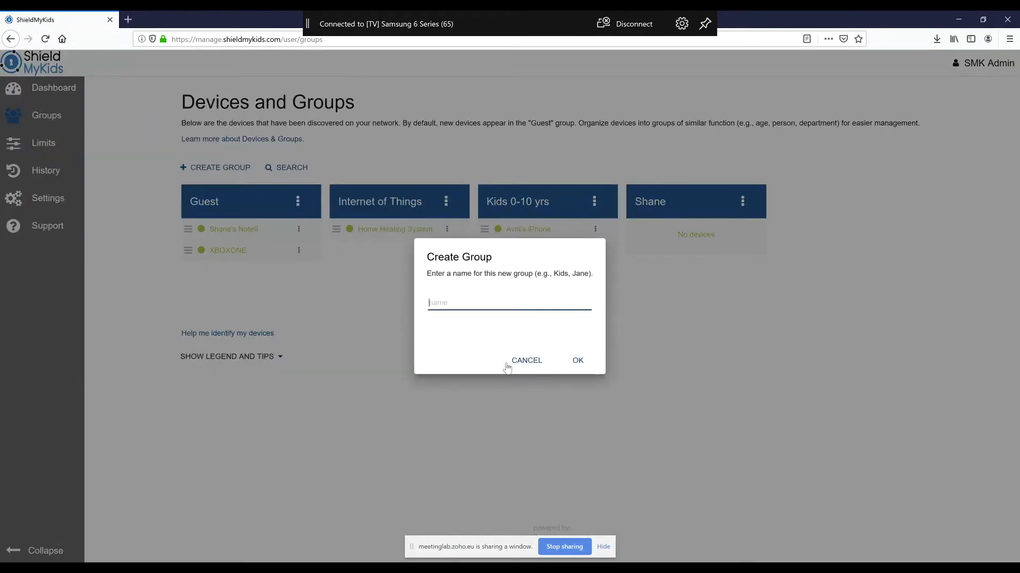
{"action": "type", "text": "Gaming Devices"}
{"action": "left_click", "coordinate": [581, 361]}
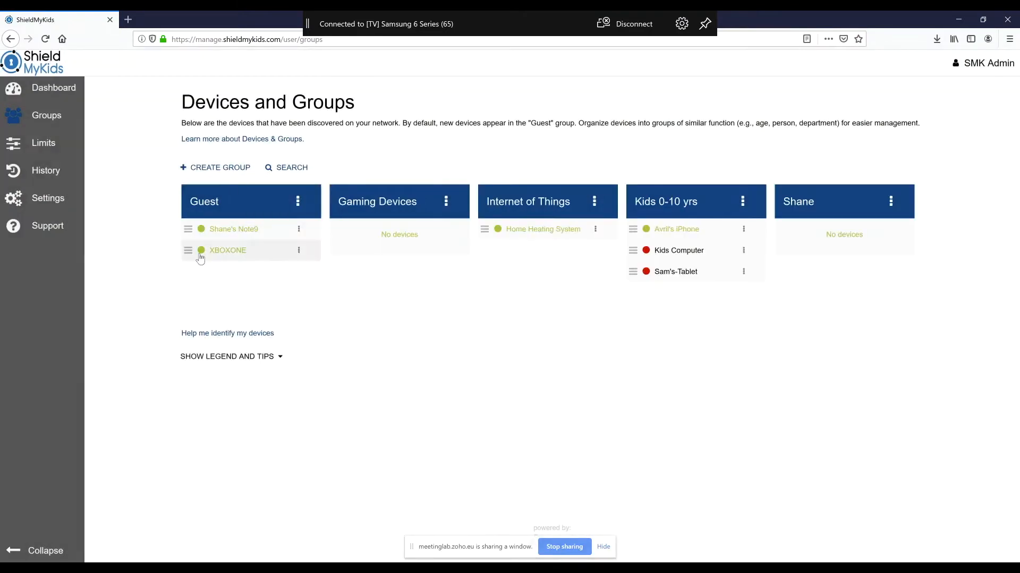
Move XBOXONE from Guest into the Gaming Devices group and the Note9 phone into the group named after its owner.
{"action": "left_click_drag", "start_coordinate": [188, 251], "coordinate": [334, 231]}
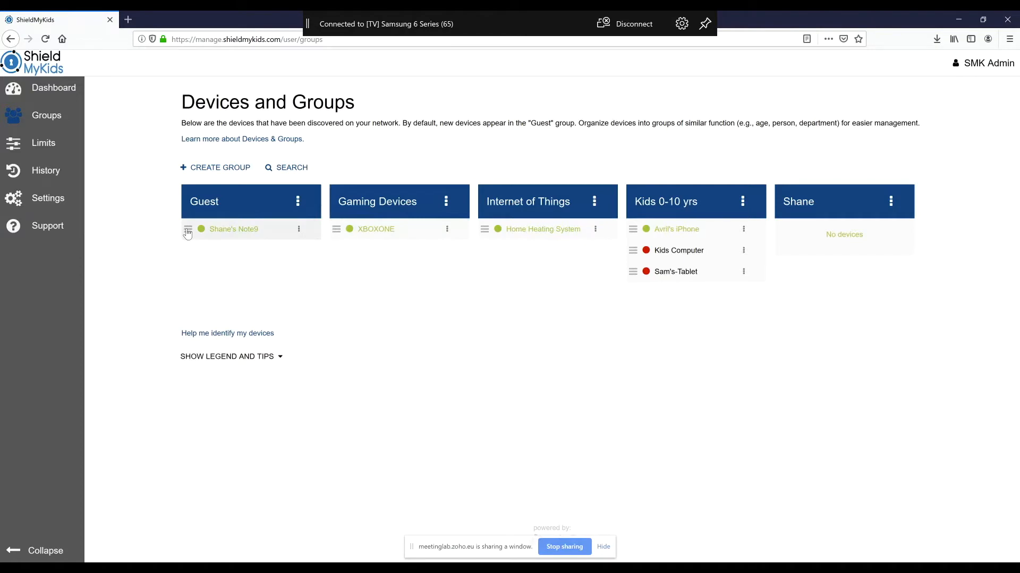
{"action": "left_click_drag", "start_coordinate": [188, 233], "coordinate": [877, 204]}
{"action": "left_click", "coordinate": [891, 205]}
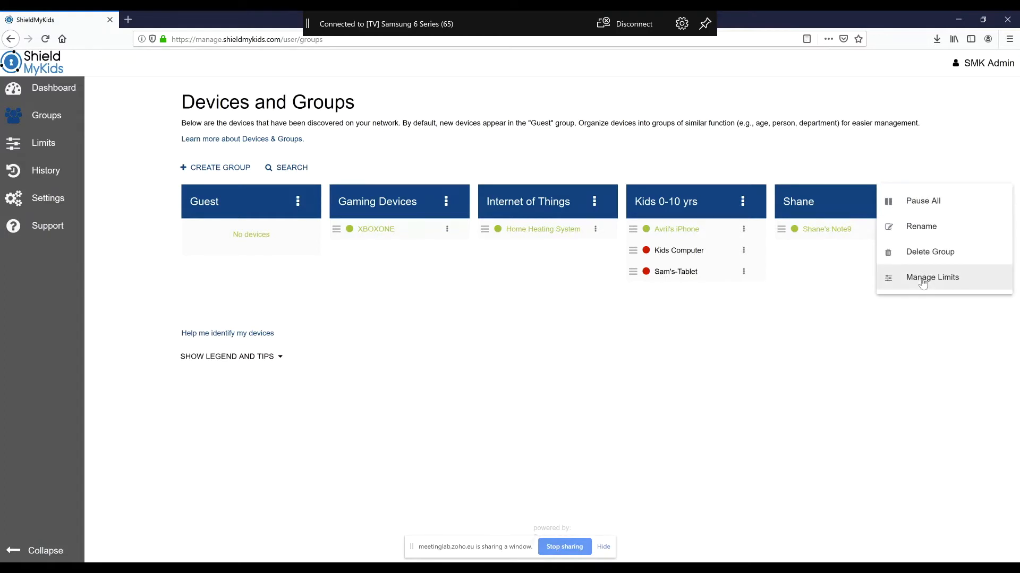
{"action": "left_click", "coordinate": [830, 295]}
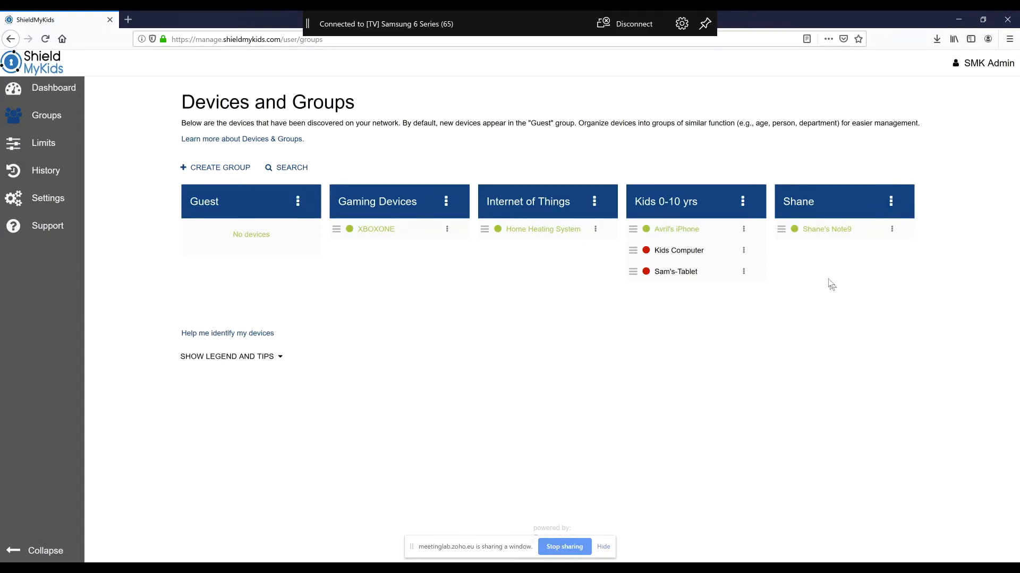
{"action": "left_click", "coordinate": [892, 204]}
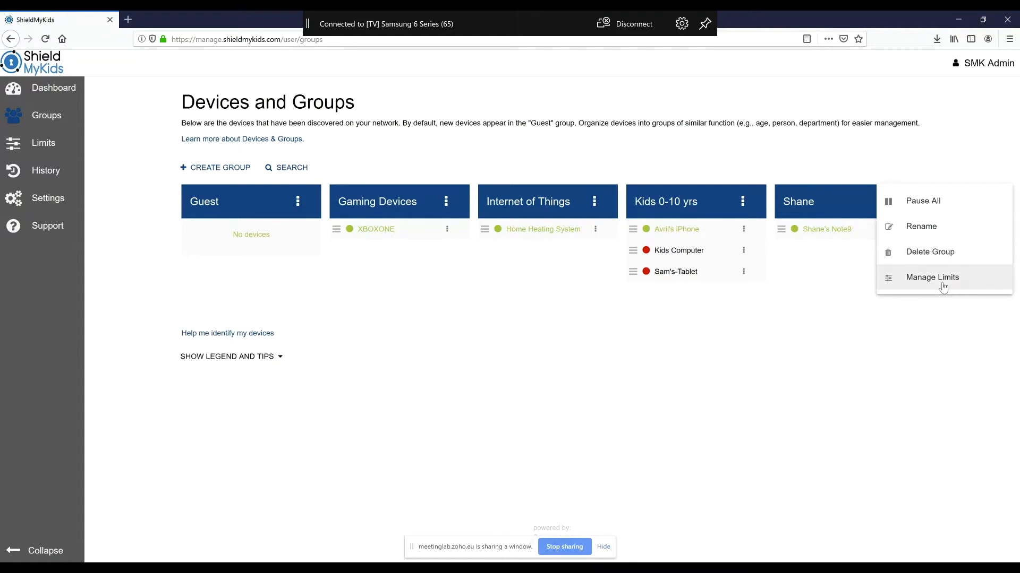
{"action": "left_click", "coordinate": [872, 272]}
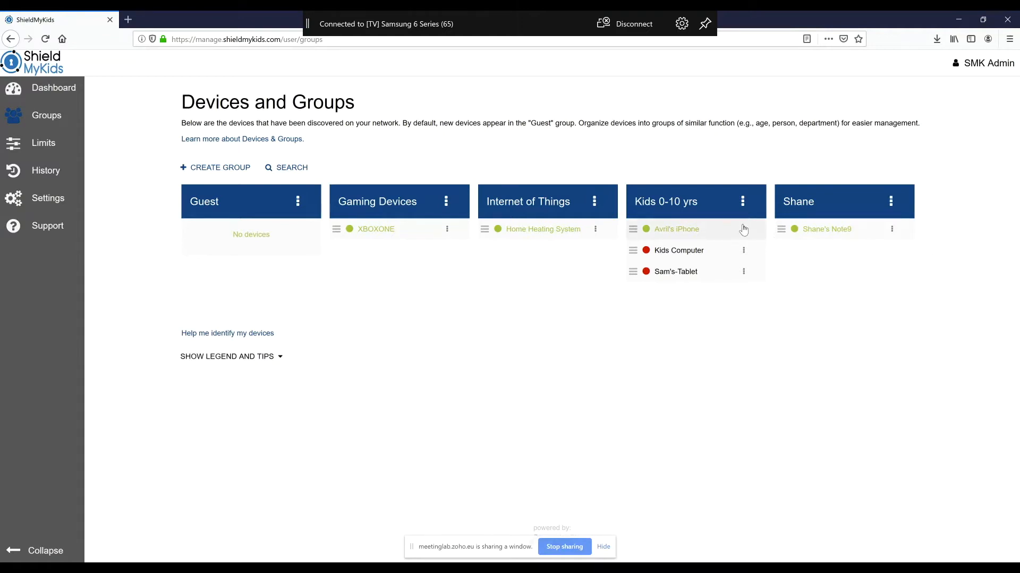
Pause the iPhone in the Kids 0-10 yrs group and rename it, changing "iPhone" in its name to "Phone".
{"action": "left_click", "coordinate": [743, 230]}
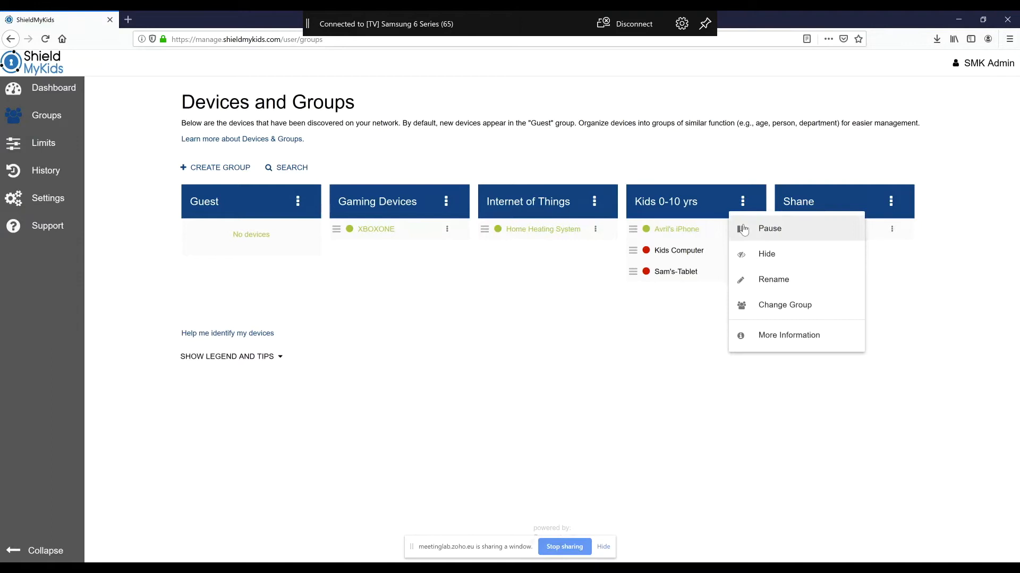
{"action": "left_click", "coordinate": [775, 235]}
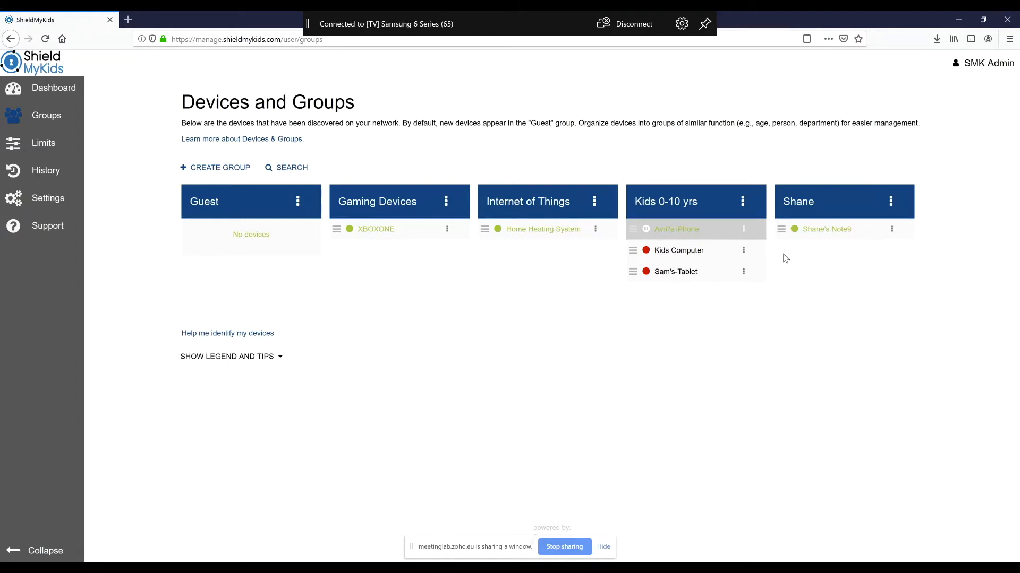
{"action": "left_click", "coordinate": [744, 229]}
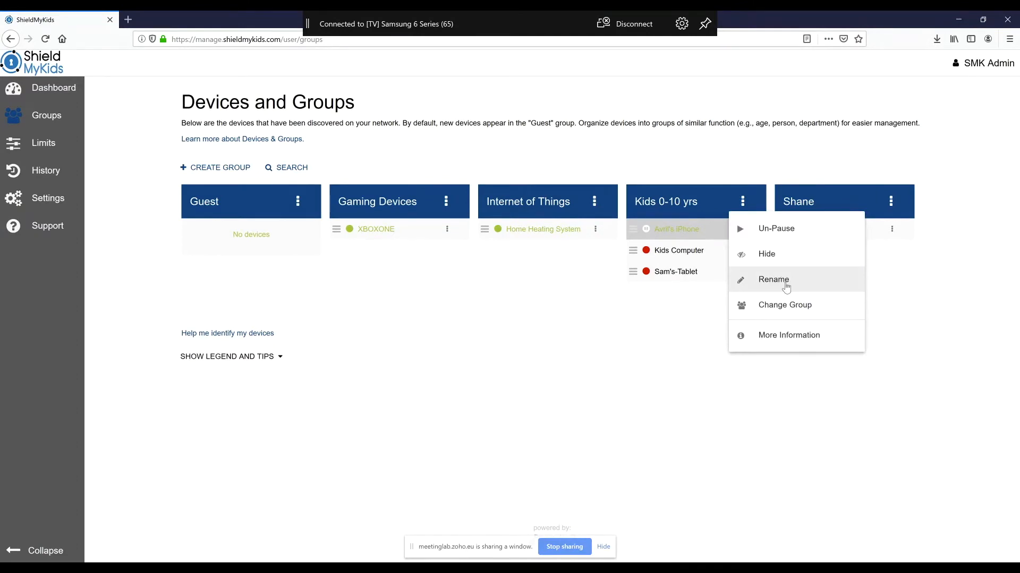
{"action": "left_click", "coordinate": [786, 282]}
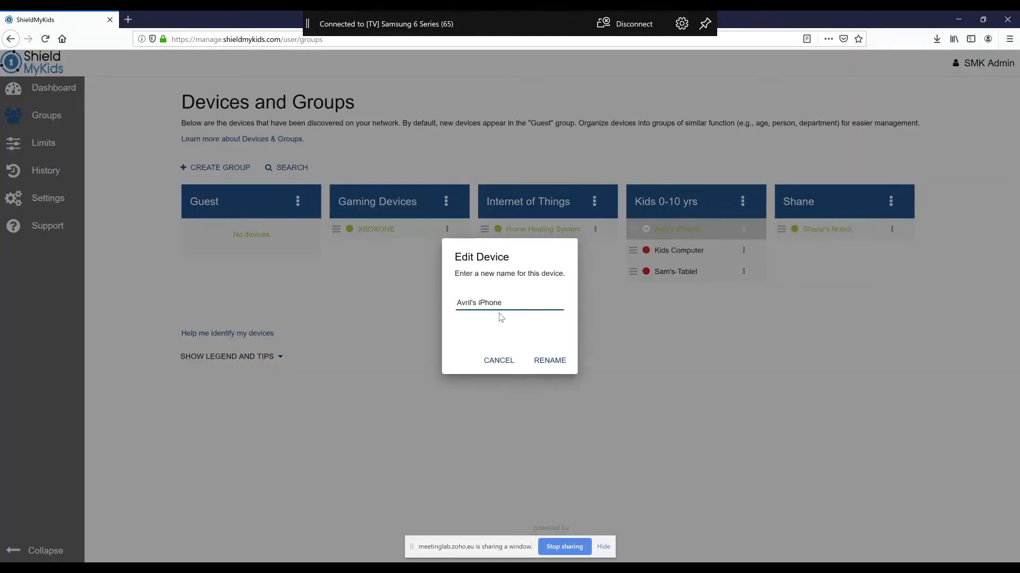
{"action": "key", "text": "BackSpace"}
{"action": "key", "text": "Return"}
View the detailed information of the paused phone in the Kids 0-10 yrs group, including its network identity and history tracking.
{"action": "left_click", "coordinate": [744, 229]}
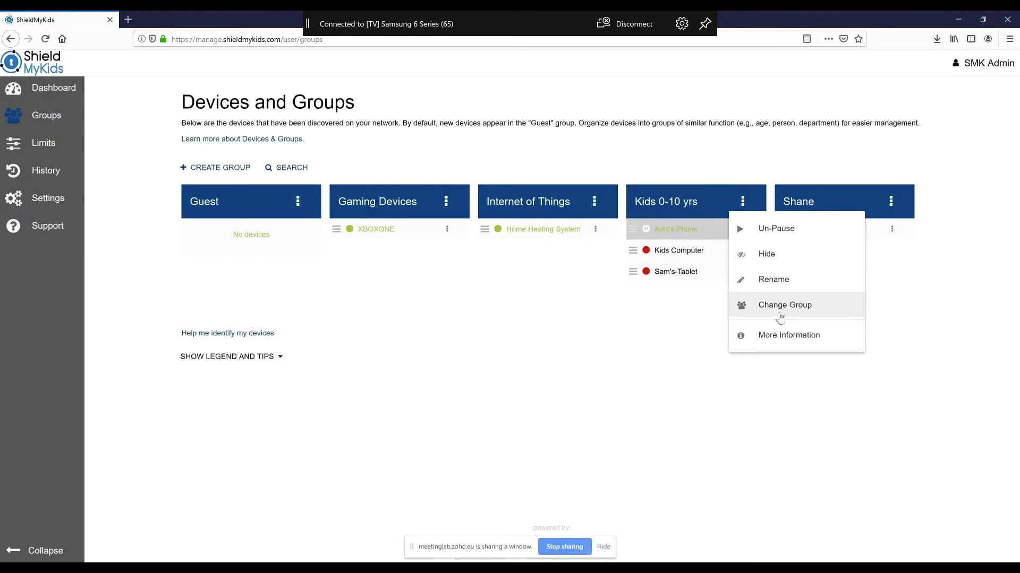
{"action": "left_click", "coordinate": [789, 335]}
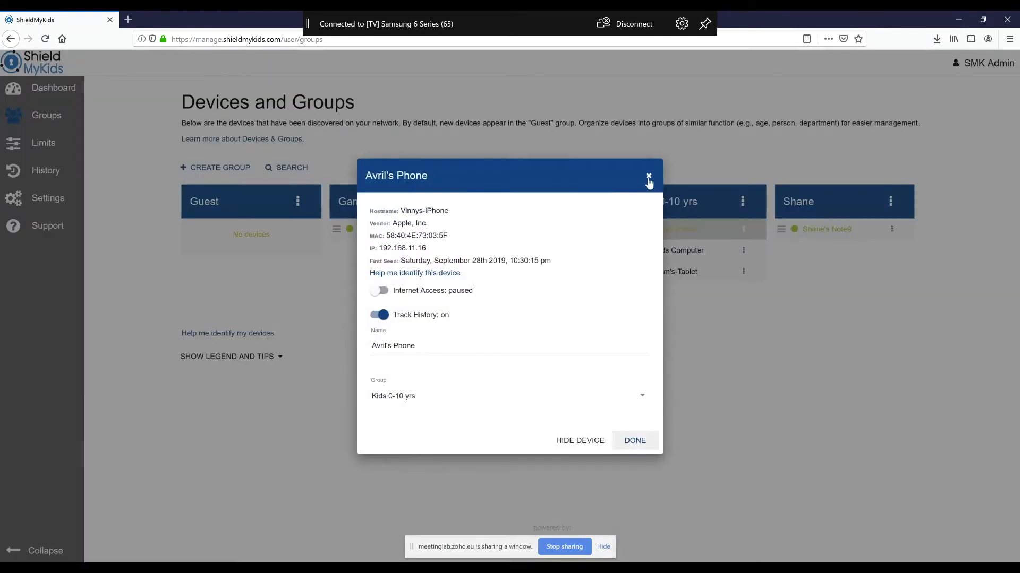
{"action": "left_click", "coordinate": [647, 176]}
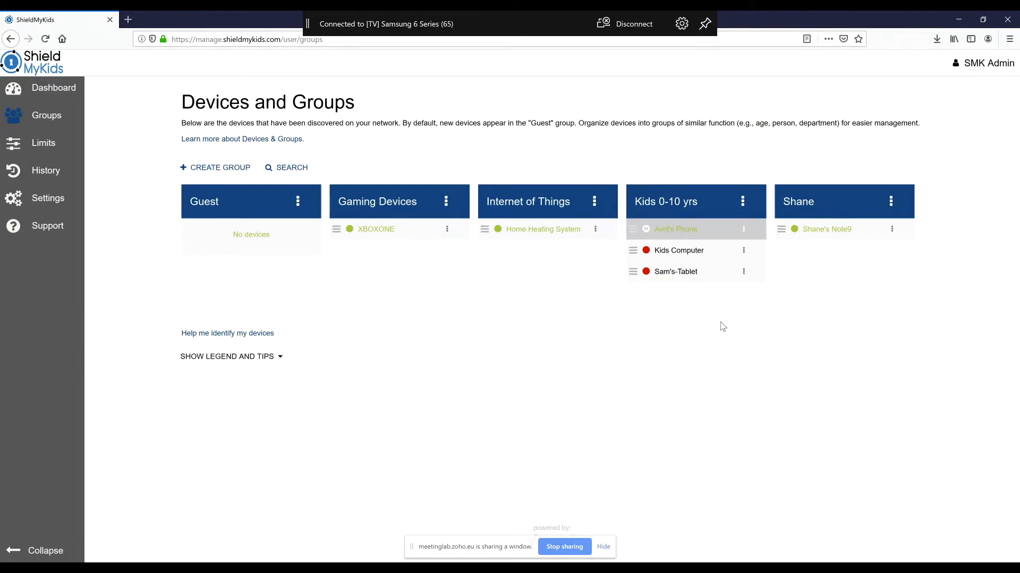
Open the internet limits for the Kids 0-10 yrs group.
{"action": "left_click", "coordinate": [28, 151]}
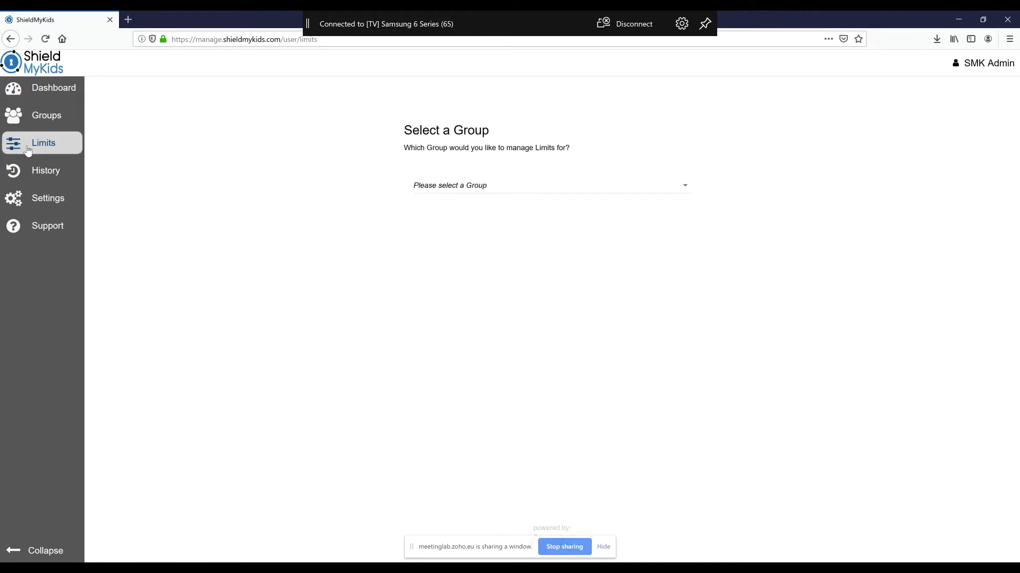
{"action": "left_click", "coordinate": [507, 190]}
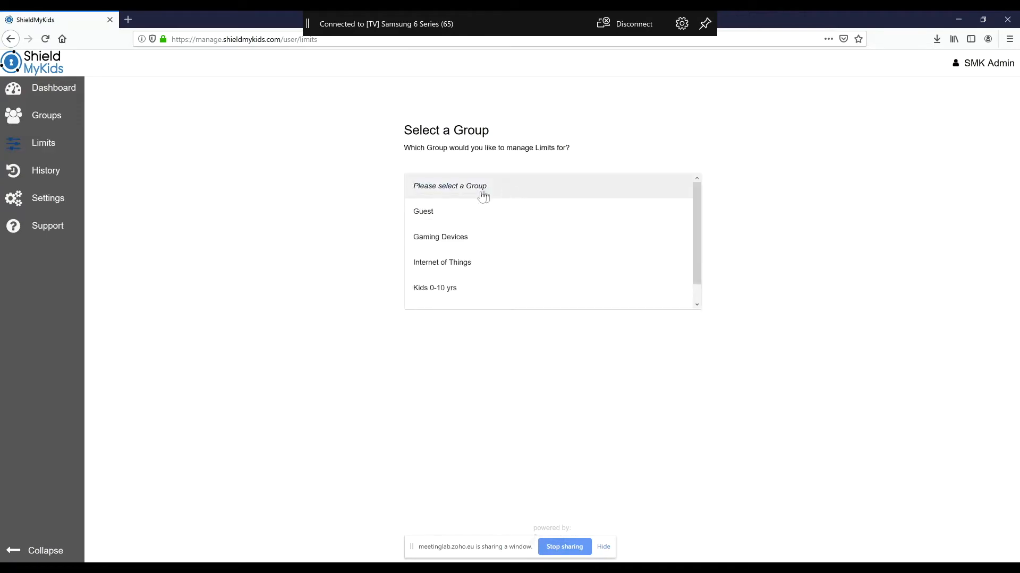
{"action": "left_click", "coordinate": [450, 290]}
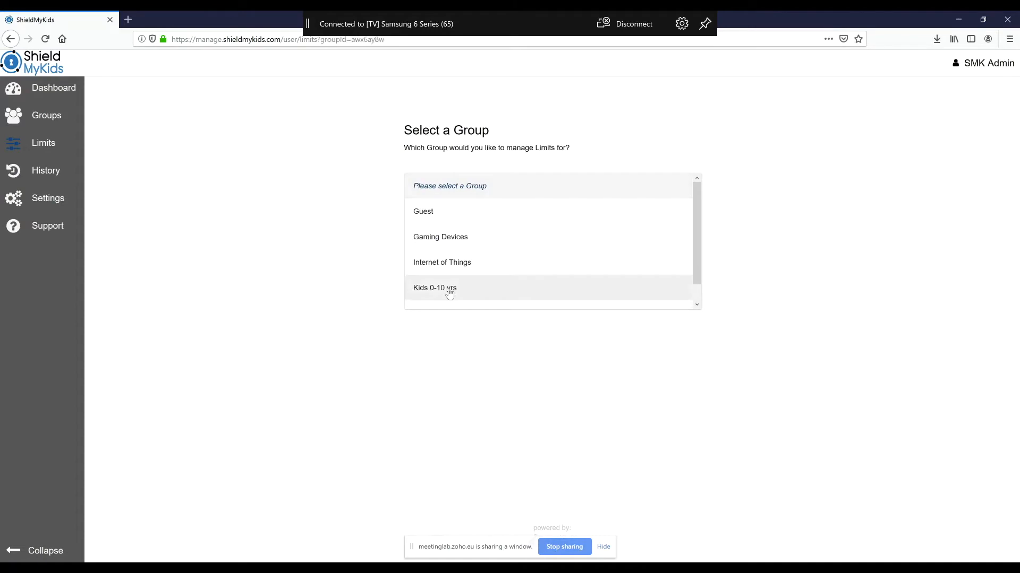
Examine the Kids 0-10 yrs weekly schedule and its Default, Internet Blocked and Homework limits.
{"action": "scroll", "coordinate": [449, 294], "scroll_direction": "down", "scroll_amount": 2}
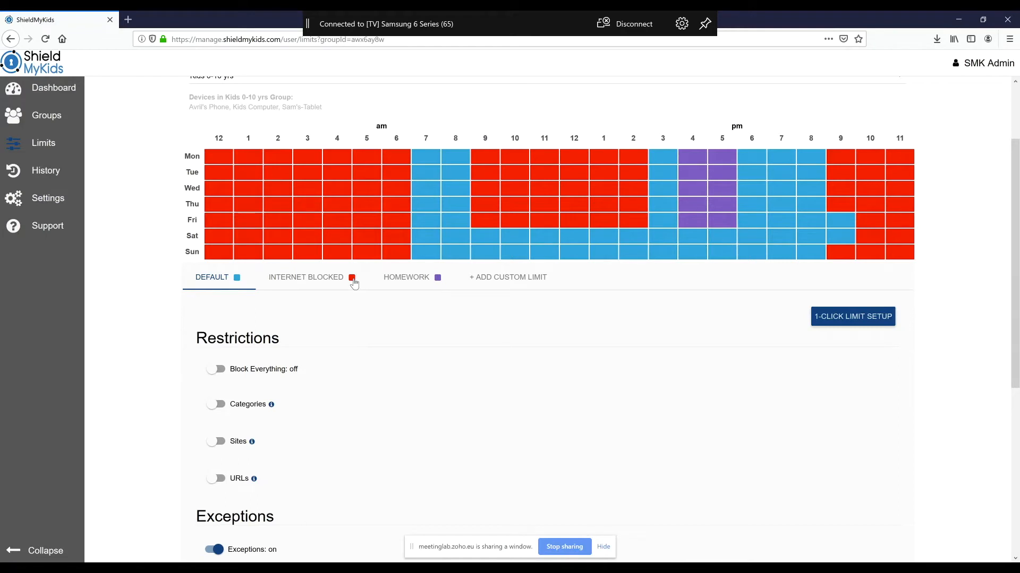
{"action": "left_click", "coordinate": [300, 280]}
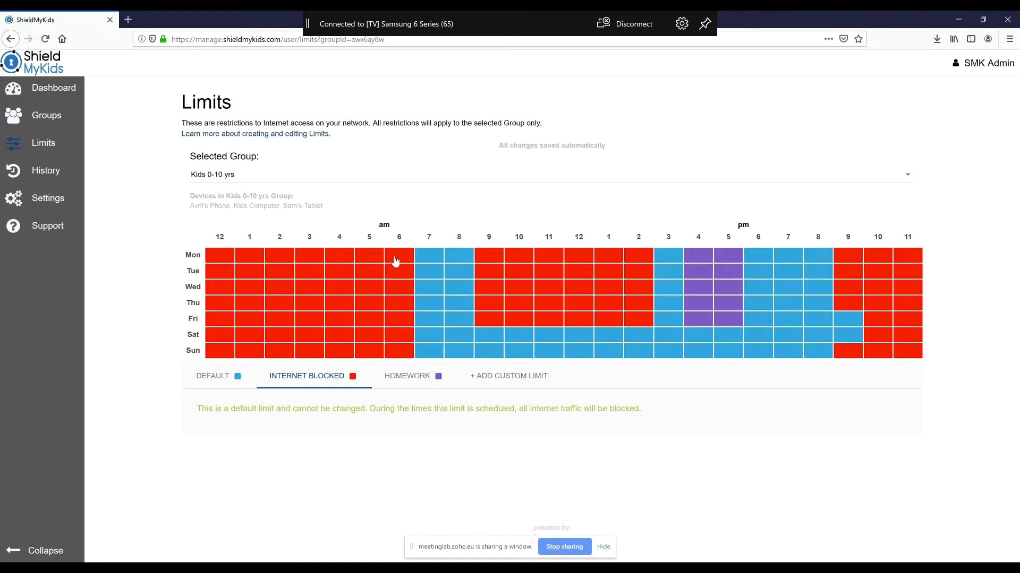
{"action": "left_click", "coordinate": [858, 320]}
{"action": "left_click", "coordinate": [417, 383]}
{"action": "scroll", "coordinate": [614, 446], "scroll_direction": "down", "scroll_amount": 1}
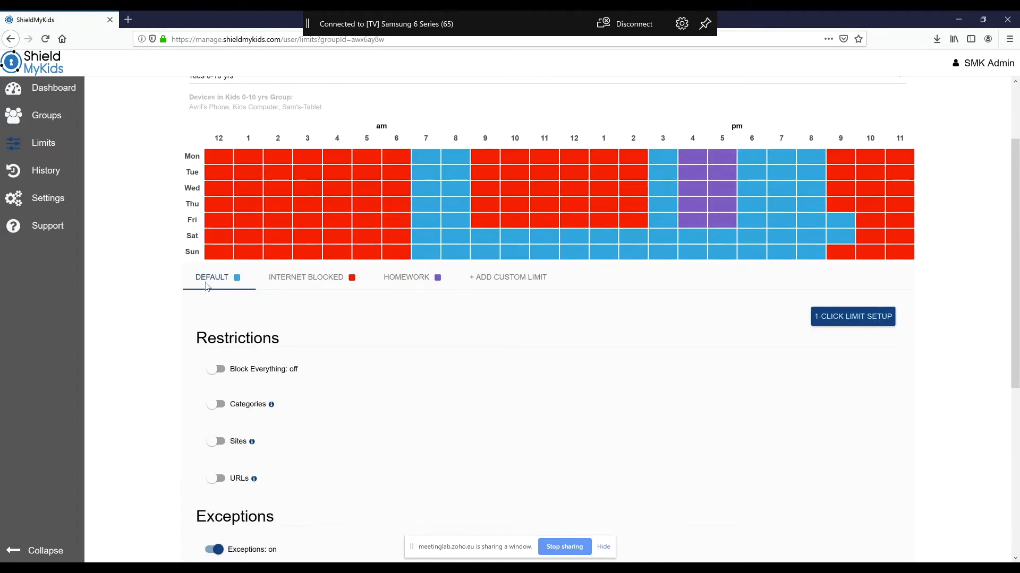
{"action": "scroll", "coordinate": [212, 291], "scroll_direction": "down", "scroll_amount": 1}
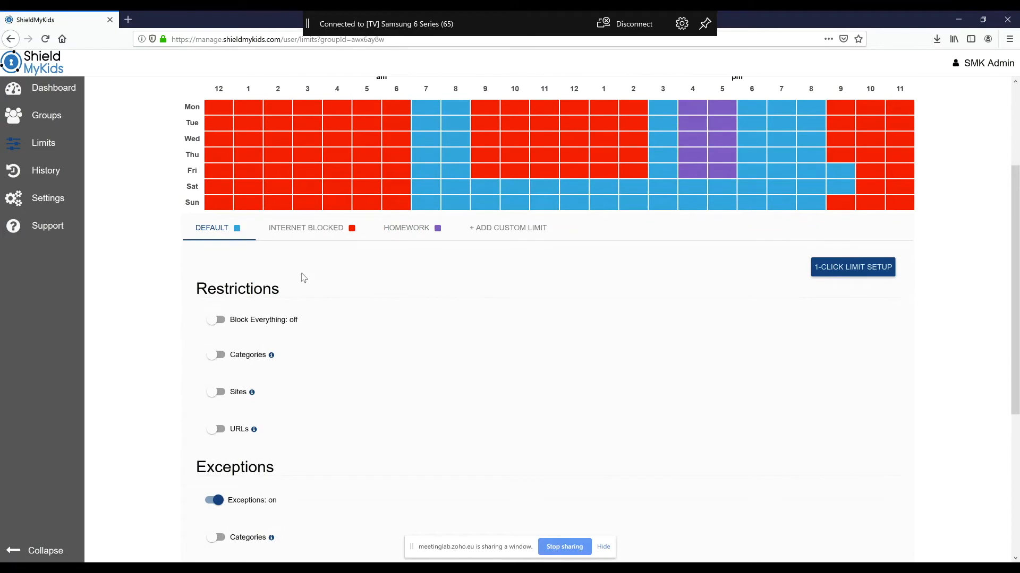
{"action": "left_click_drag", "start_coordinate": [1015, 279], "coordinate": [1015, 274]}
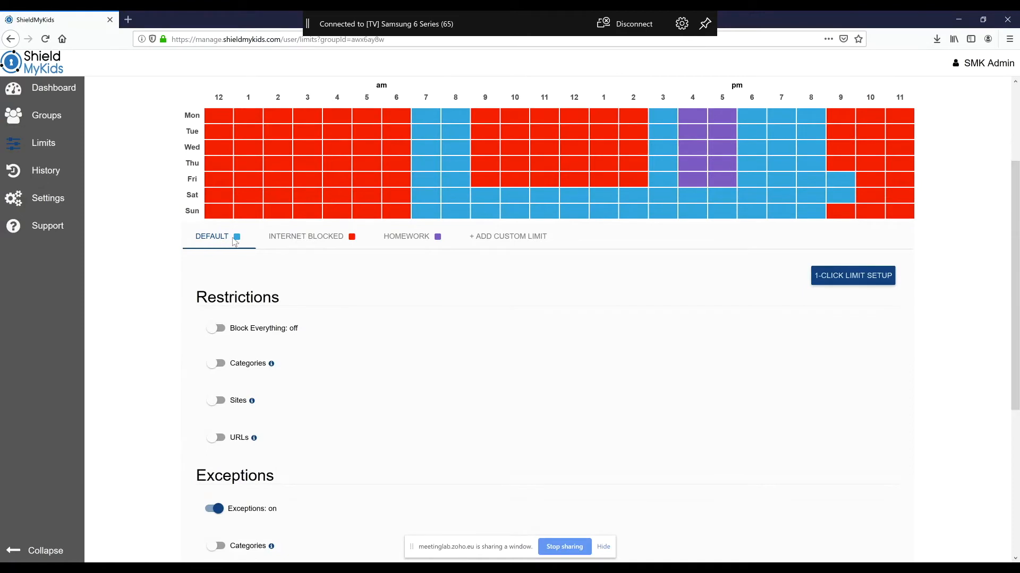
{"action": "scroll", "coordinate": [168, 340], "scroll_direction": "up", "scroll_amount": 2}
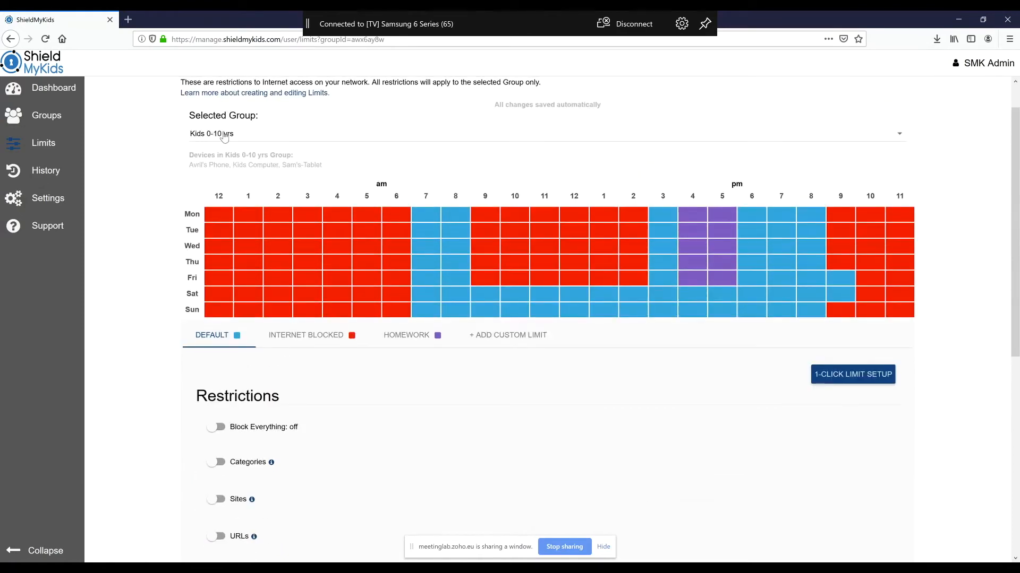
Restrict the Dating, Drugs, Gambling, Pornography, Proxies and Threats categories in the group's Default limit and save the selection.
{"action": "scroll", "coordinate": [141, 270], "scroll_direction": "down", "scroll_amount": 3}
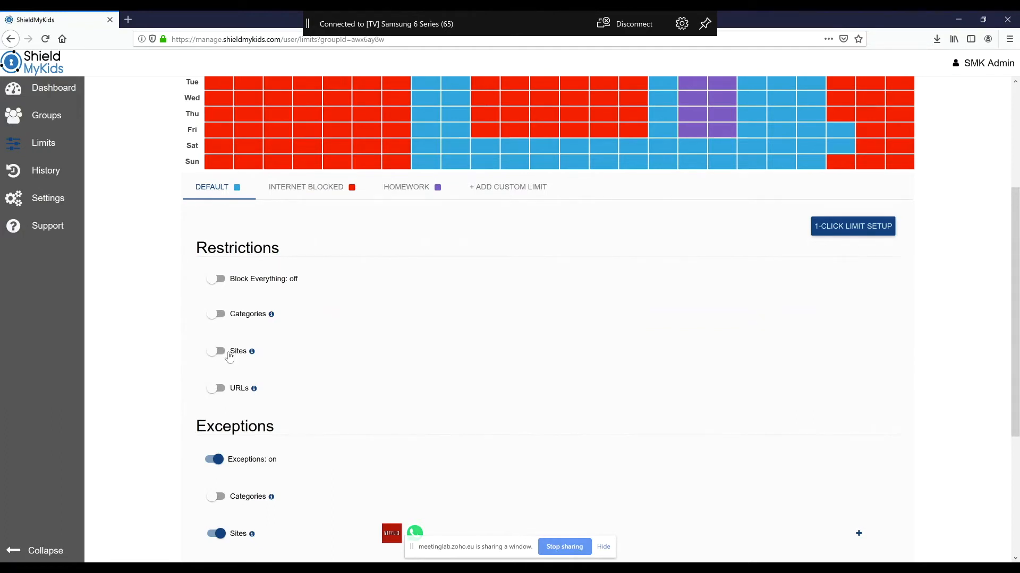
{"action": "left_click", "coordinate": [222, 314]}
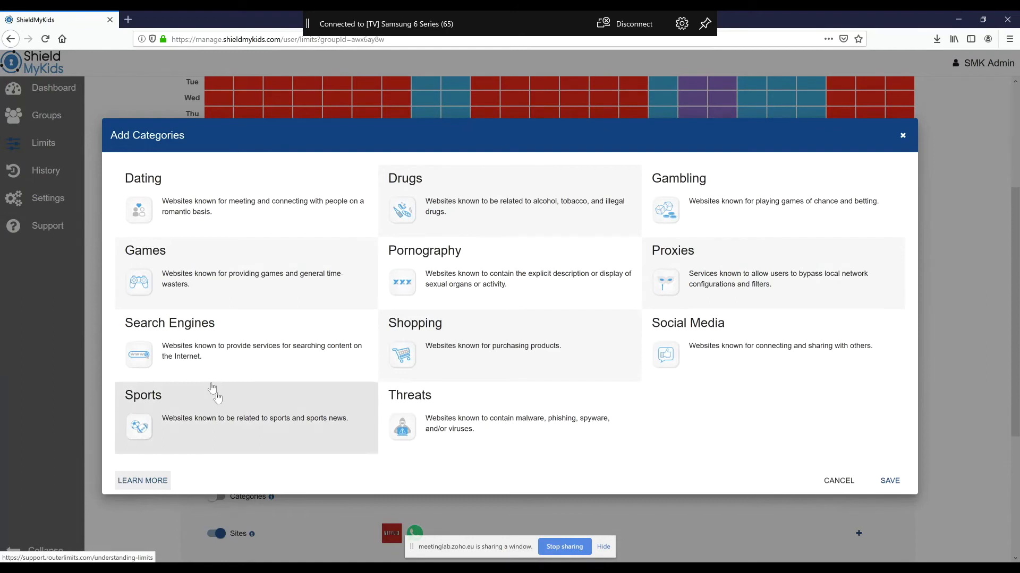
{"action": "left_click", "coordinate": [299, 193]}
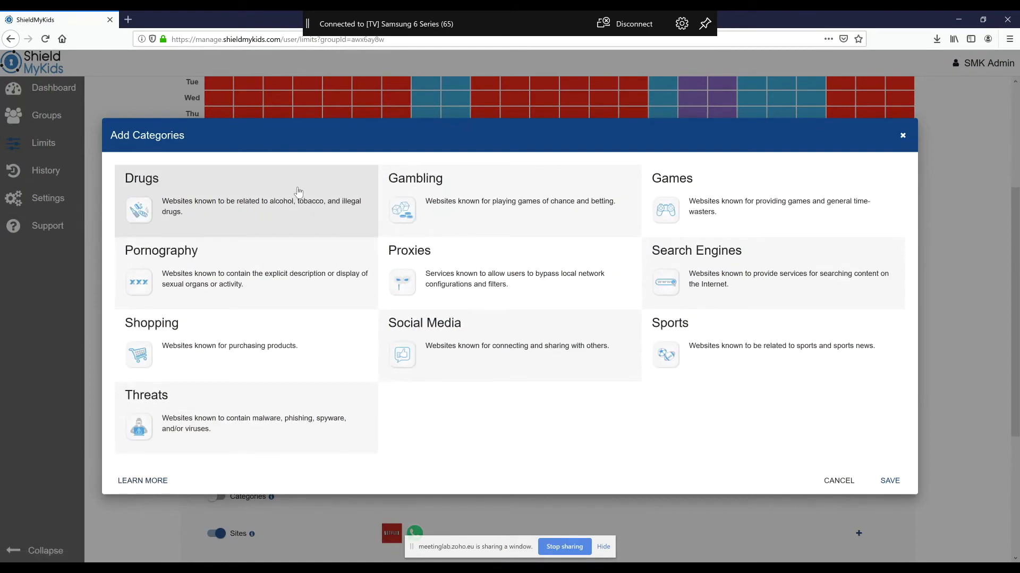
{"action": "left_click", "coordinate": [300, 192]}
{"action": "left_click", "coordinate": [294, 242]}
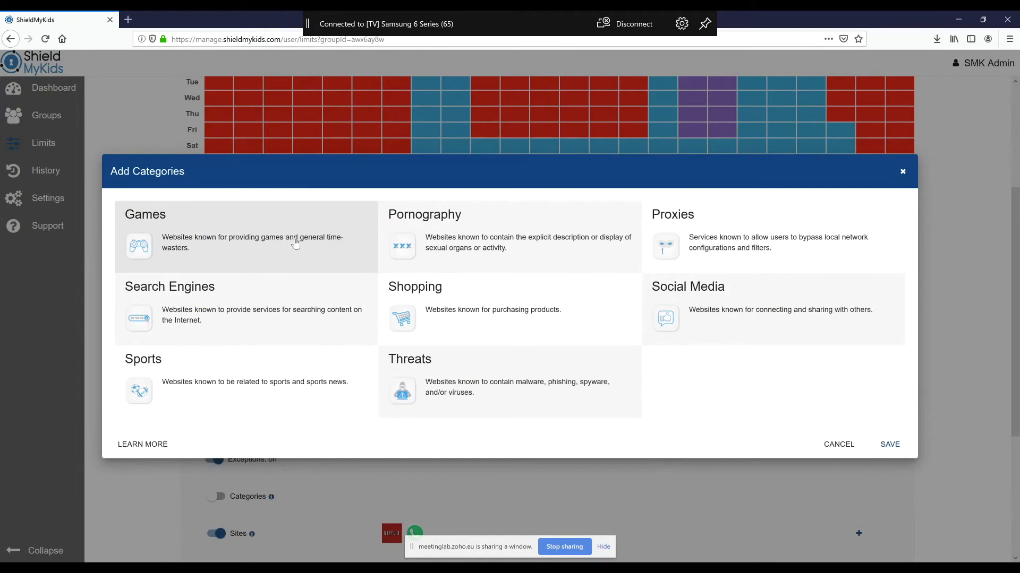
{"action": "left_click", "coordinate": [458, 231]}
{"action": "left_click", "coordinate": [457, 231]}
{"action": "left_click", "coordinate": [709, 334]}
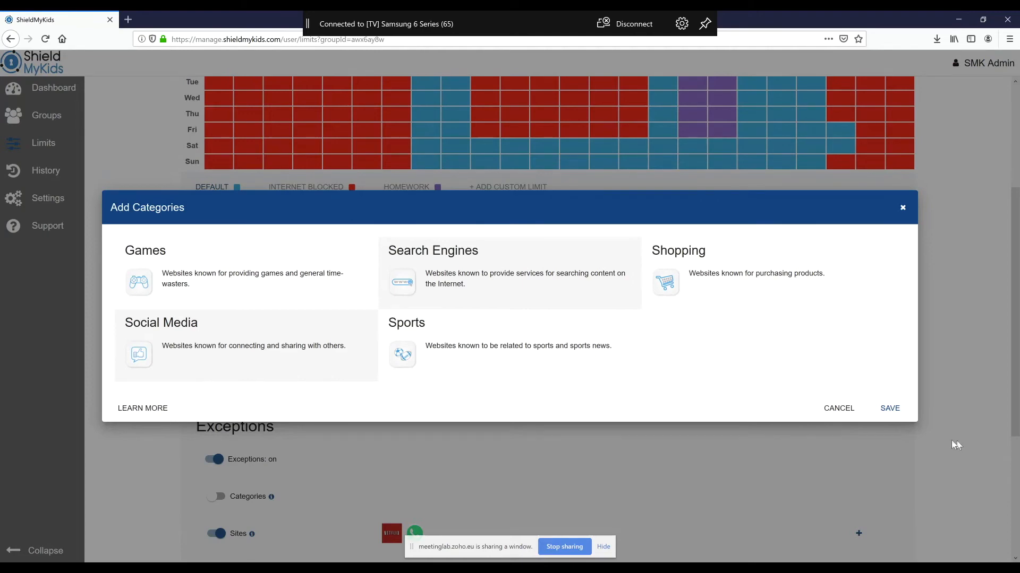
{"action": "left_click", "coordinate": [889, 409]}
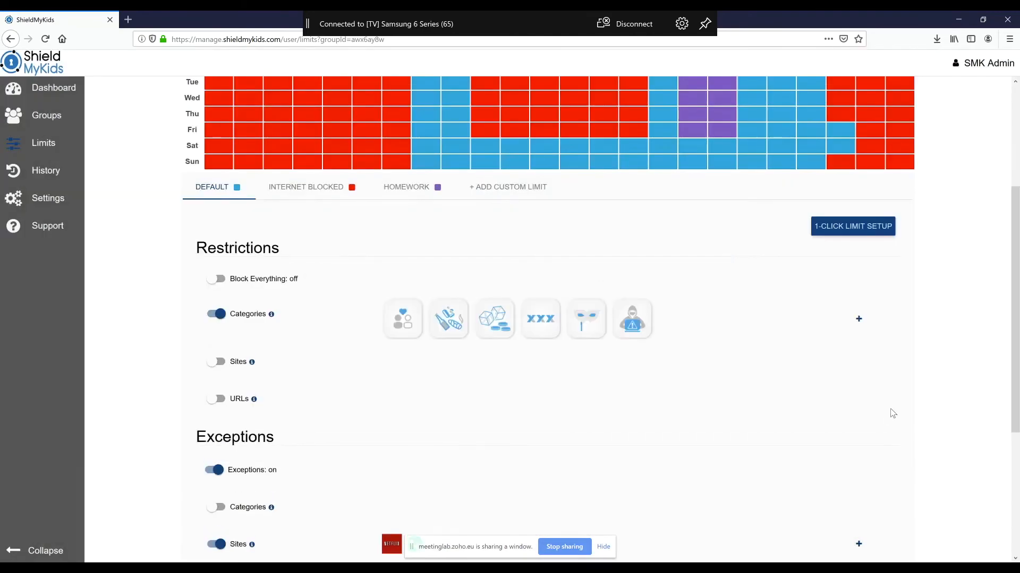
Restrict the Fortnite and YouTube sites in the Default limit of the Kids 0-10 yrs group and save the selection.
{"action": "left_click", "coordinate": [223, 368]}
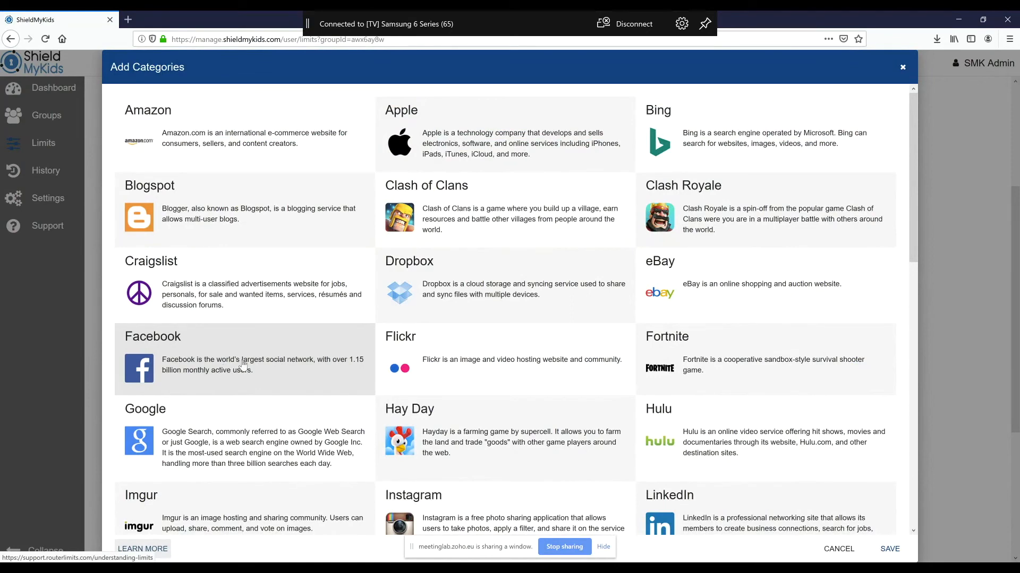
{"action": "left_click", "coordinate": [719, 355]}
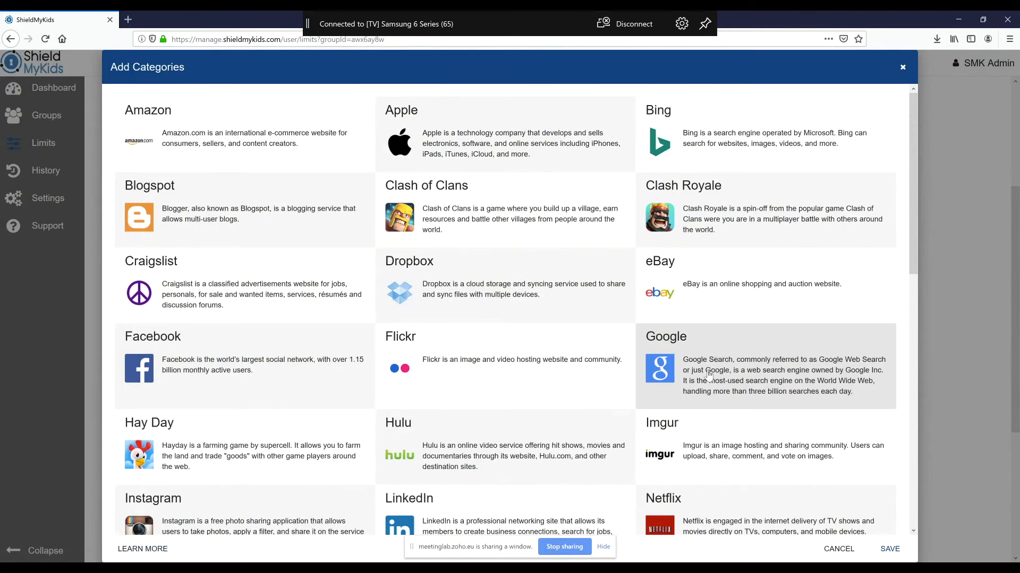
{"action": "scroll", "coordinate": [714, 393], "scroll_direction": "down", "scroll_amount": 6}
{"action": "scroll", "coordinate": [717, 437], "scroll_direction": "down", "scroll_amount": 5}
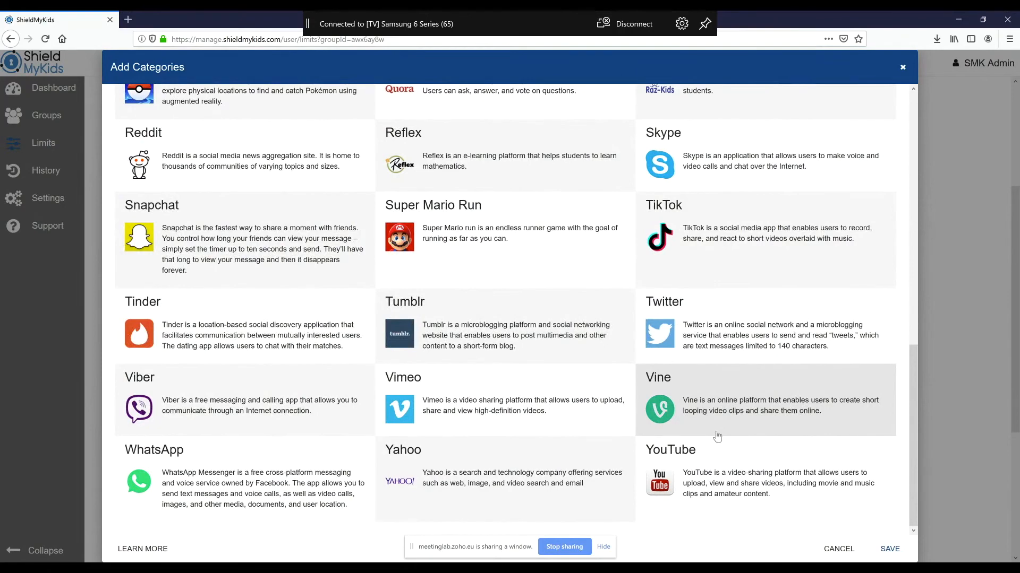
{"action": "left_click", "coordinate": [716, 464]}
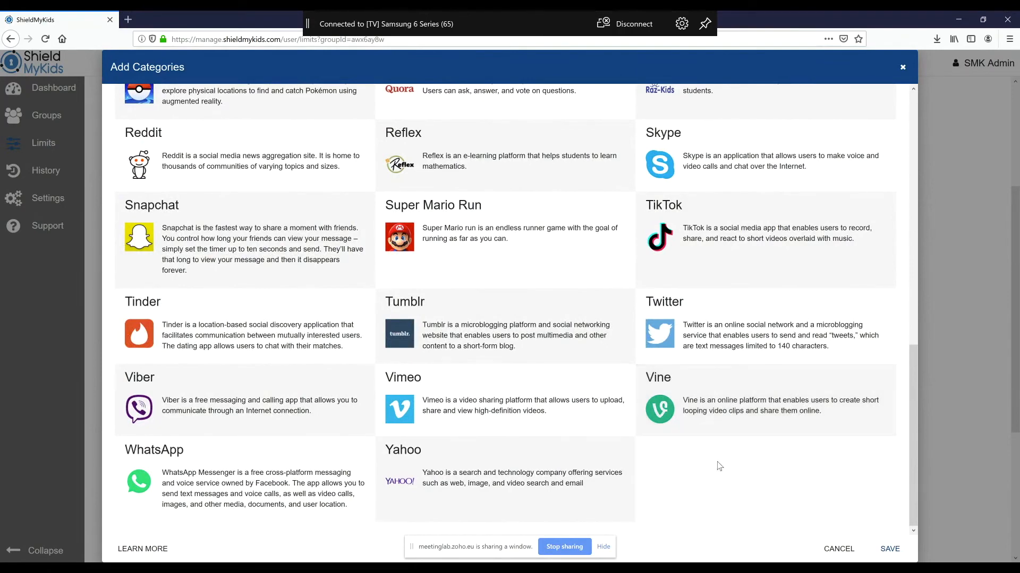
{"action": "left_click", "coordinate": [890, 549]}
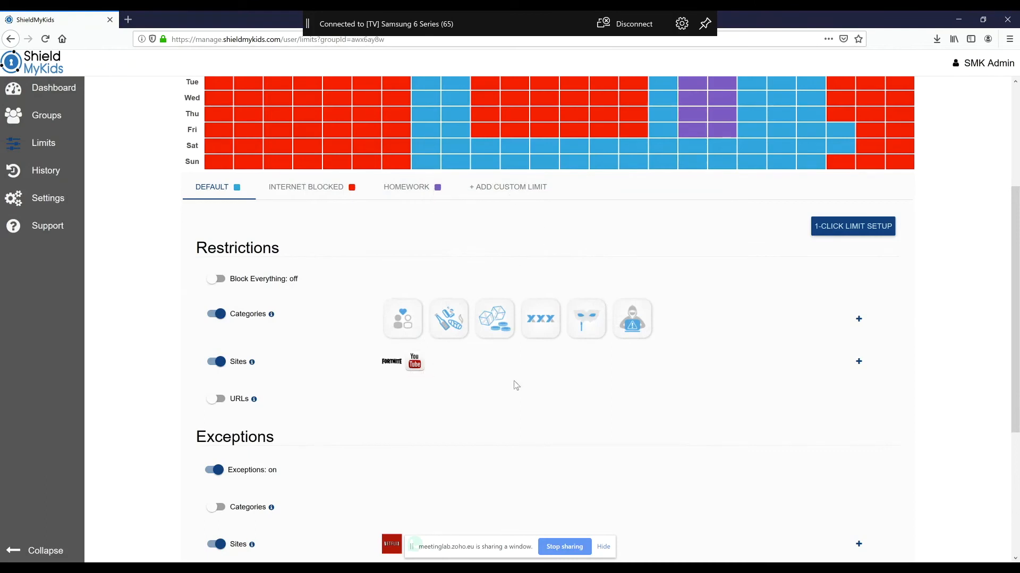
Remove YouTube from the Default limit's restricted sites and turn off its Sites exceptions.
{"action": "scroll", "coordinate": [514, 388], "scroll_direction": "down", "scroll_amount": 2}
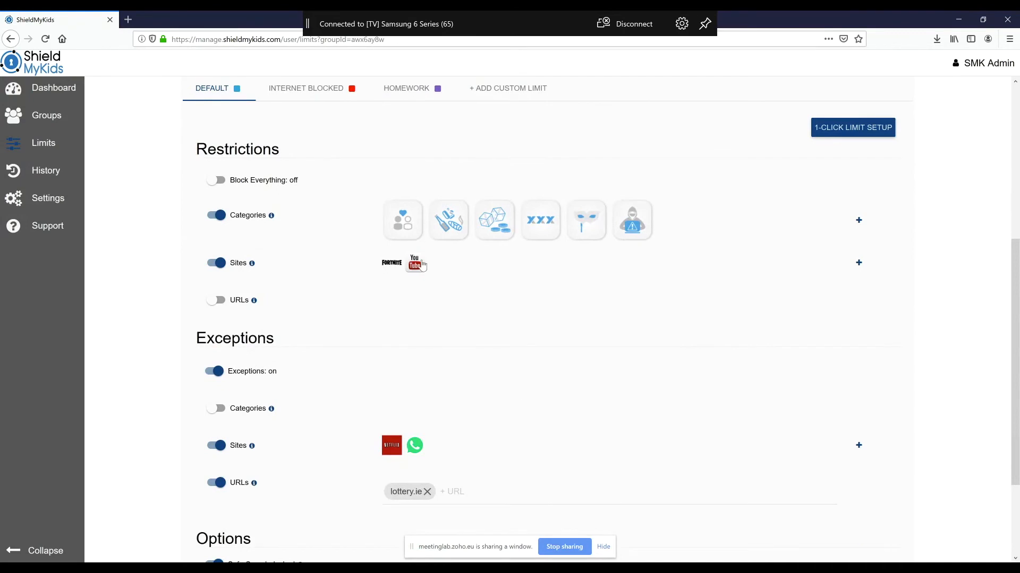
{"action": "left_click", "coordinate": [421, 265]}
{"action": "scroll", "coordinate": [411, 313], "scroll_direction": "down", "scroll_amount": 2}
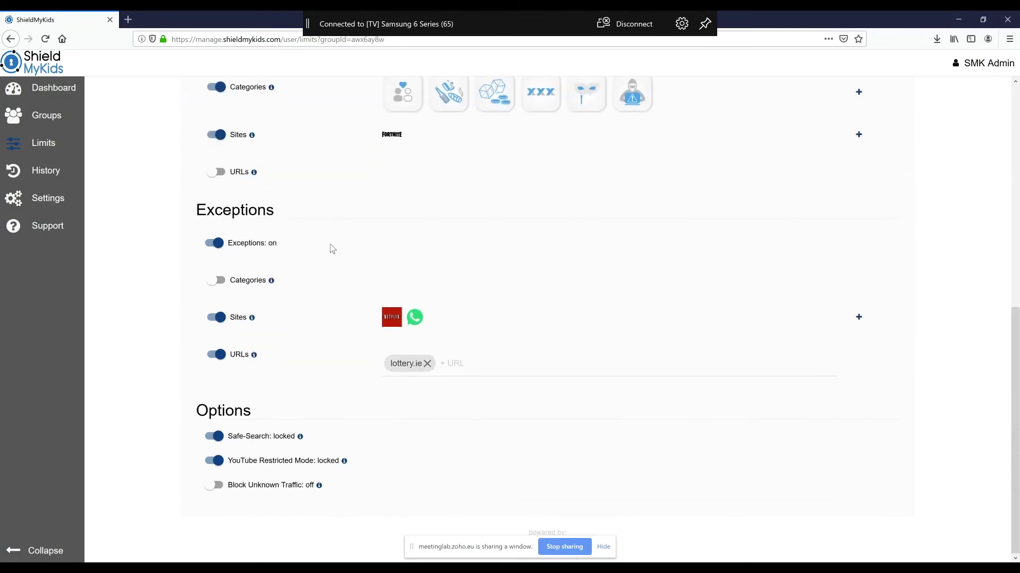
{"action": "left_click", "coordinate": [216, 317]}
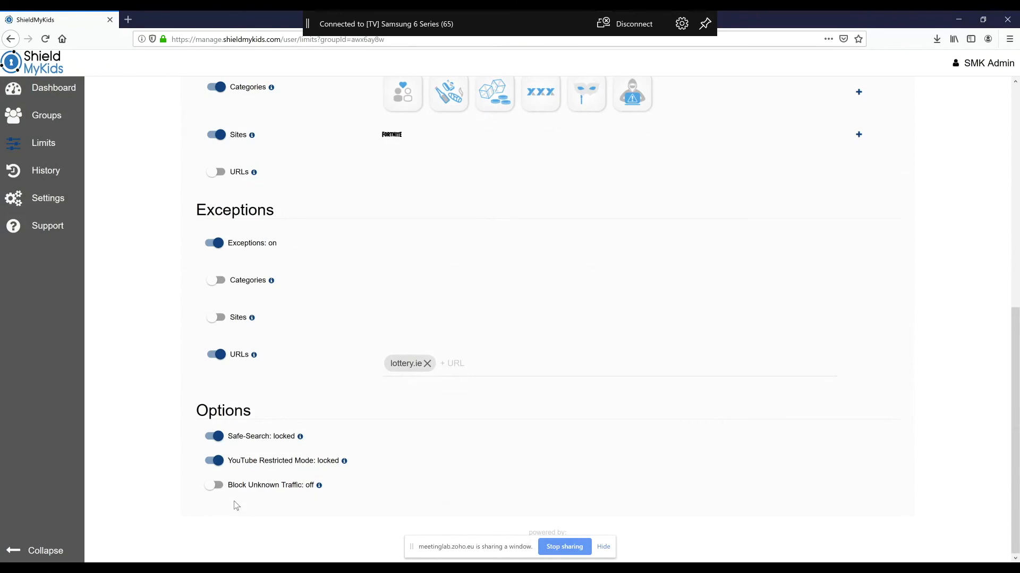
{"action": "left_click", "coordinate": [59, 171]}
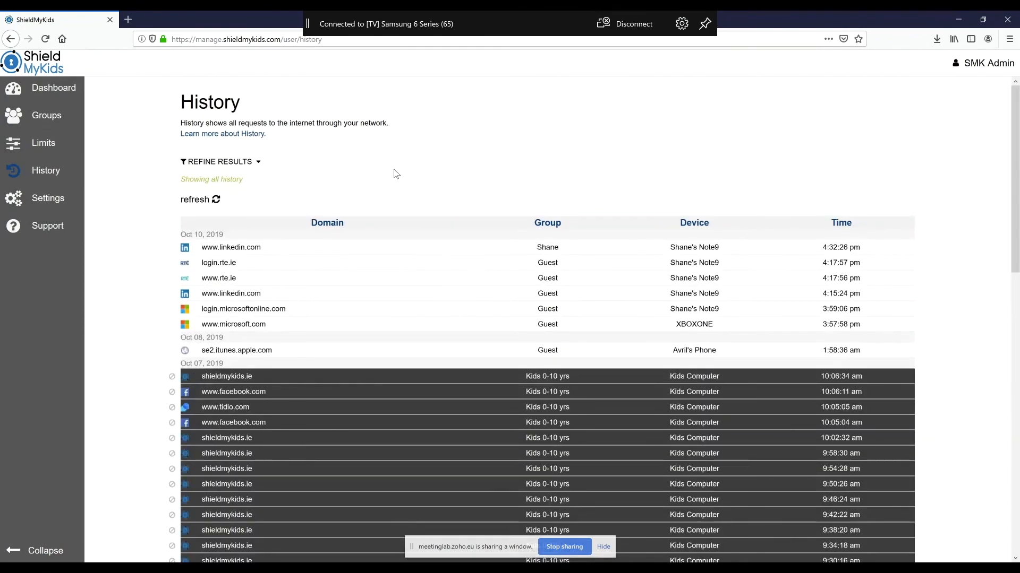
{"action": "scroll", "coordinate": [395, 173], "scroll_direction": "down", "scroll_amount": 3}
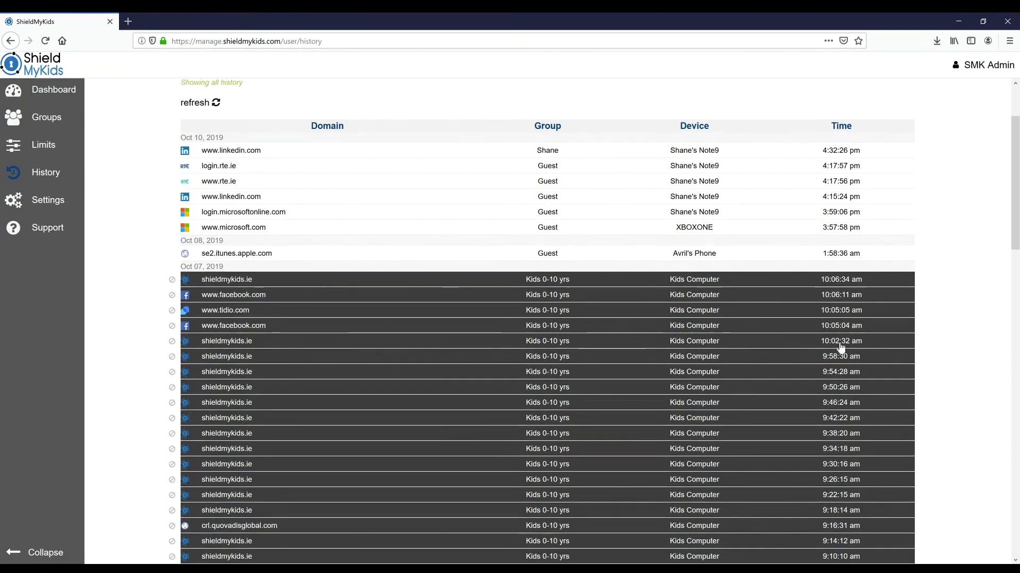
{"action": "left_click", "coordinate": [257, 157]}
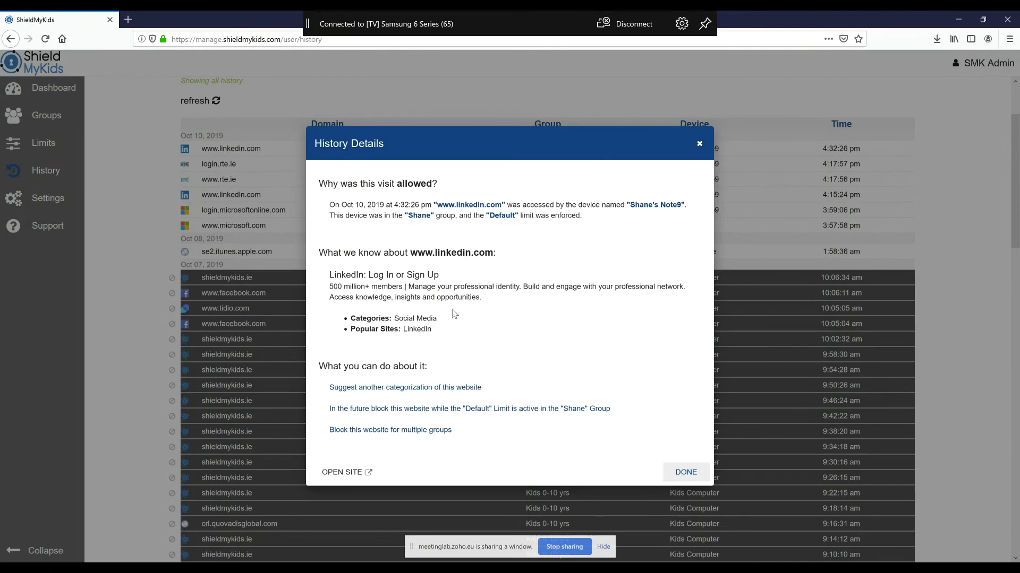
{"action": "left_click_drag", "start_coordinate": [394, 318], "coordinate": [438, 318]}
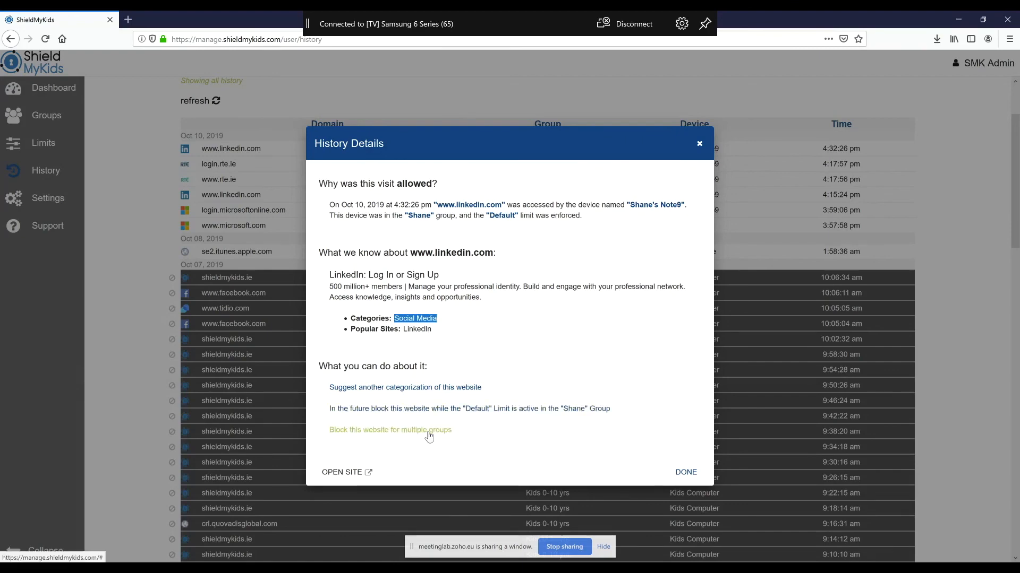
{"action": "left_click", "coordinate": [685, 472]}
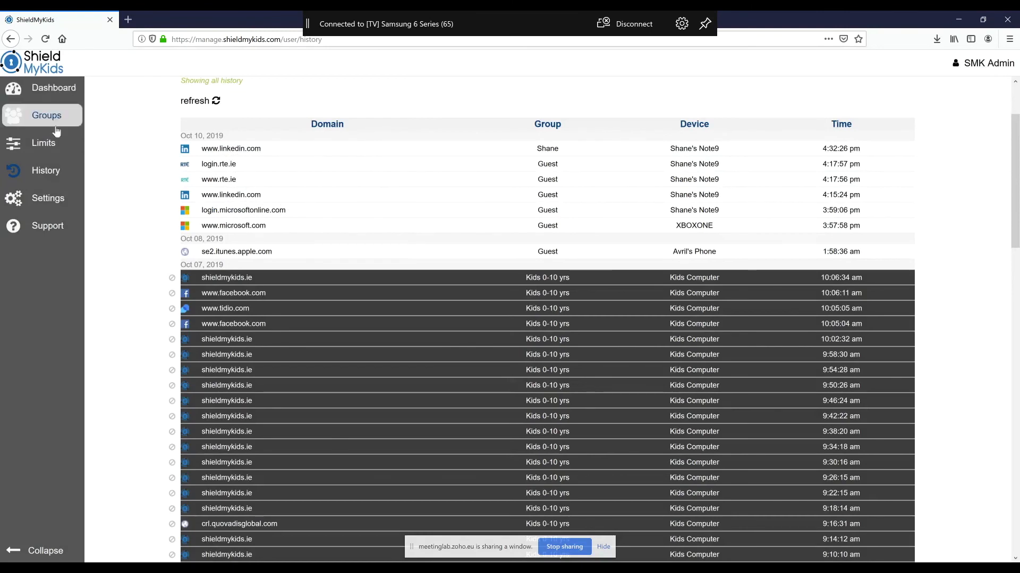
Check the dashboard overview and the device groups, including the management options available for the Gaming Devices group.
{"action": "left_click", "coordinate": [57, 90]}
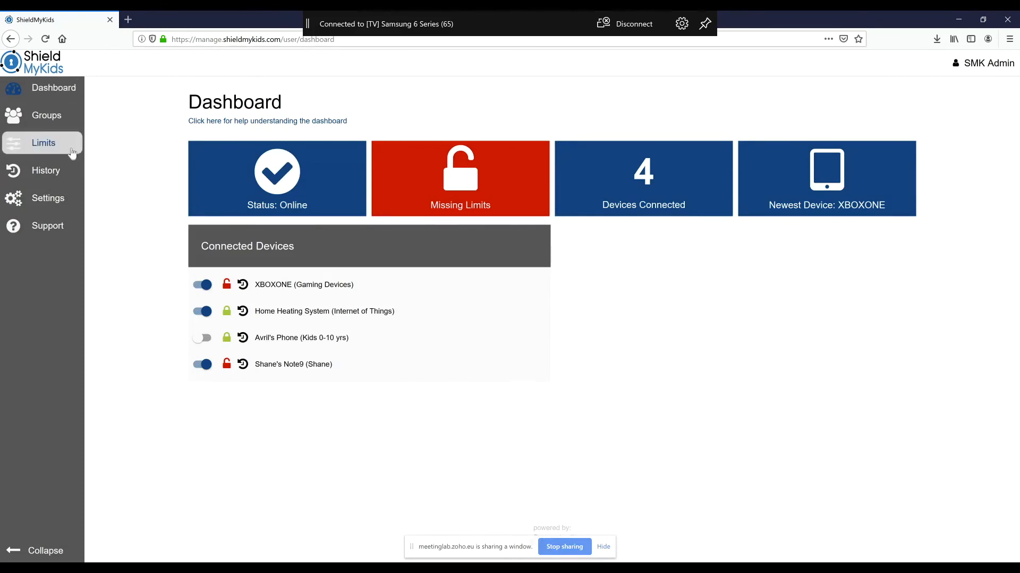
{"action": "left_click", "coordinate": [55, 123]}
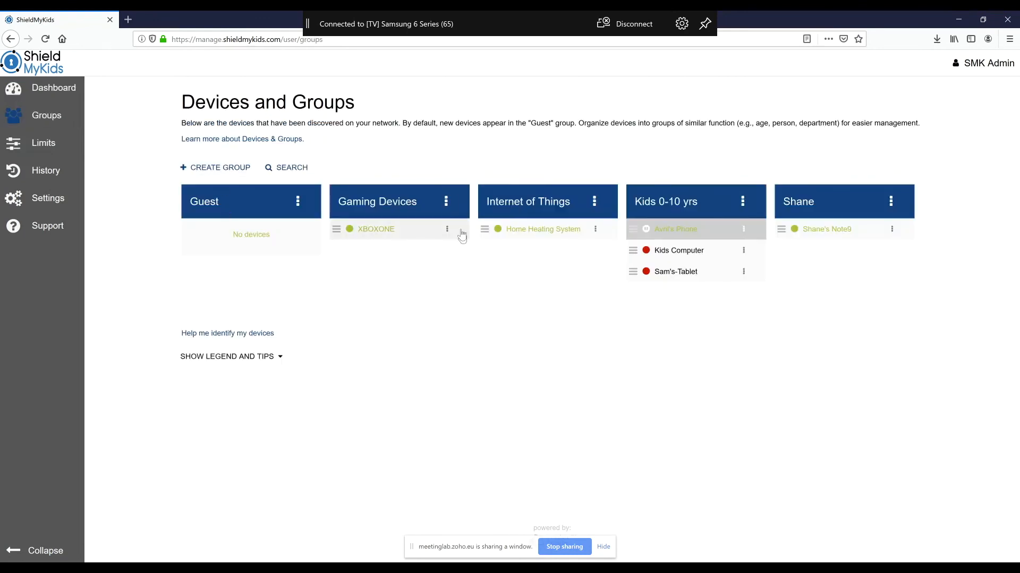
{"action": "left_click", "coordinate": [446, 202]}
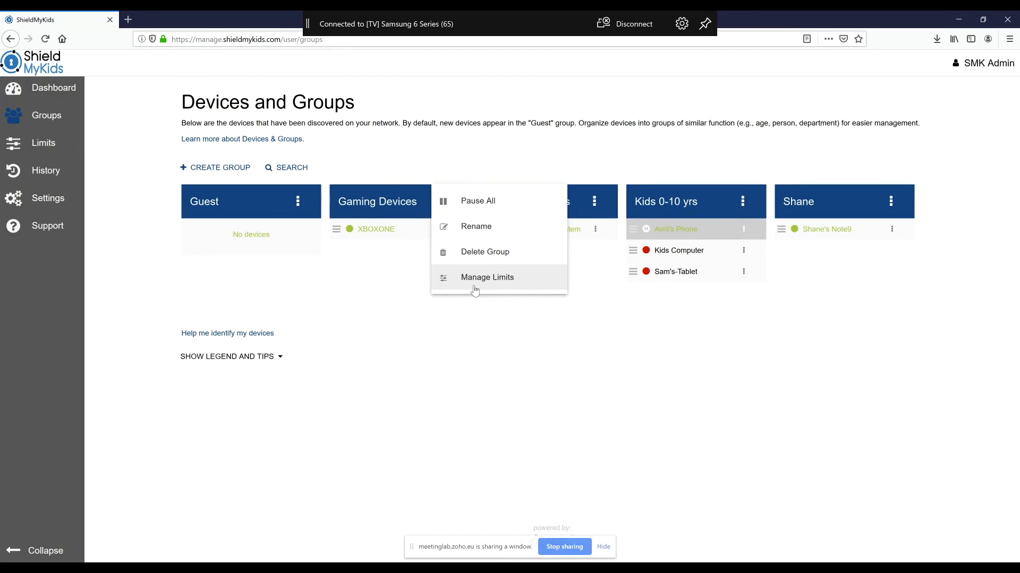
{"action": "left_click", "coordinate": [573, 330]}
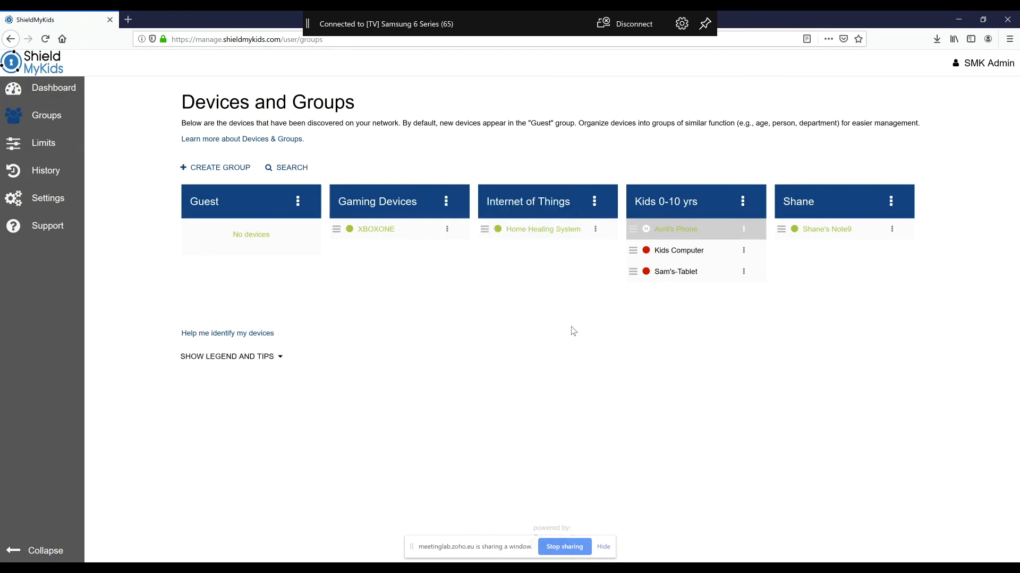